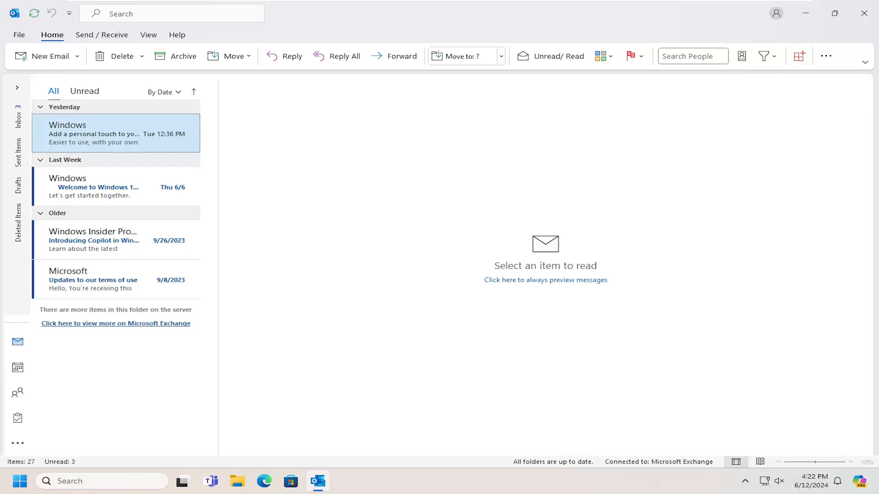
Reach the Language page of Outlook Options from the File menu.
click(19, 36)
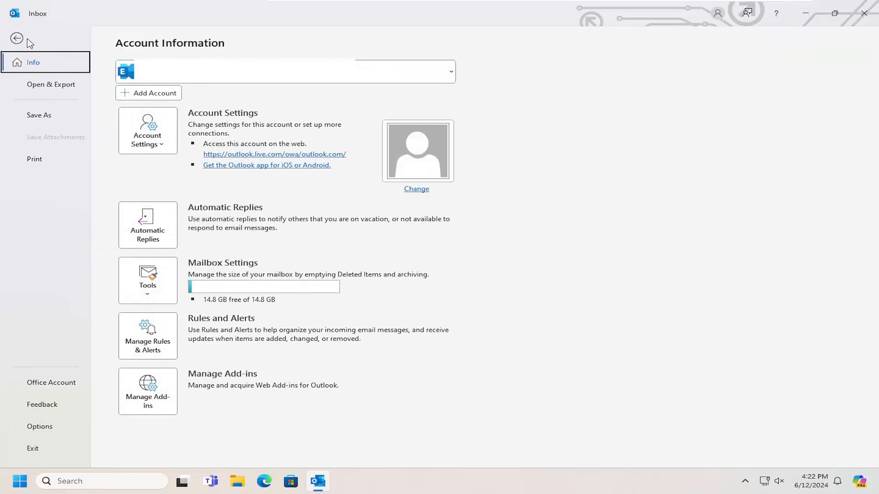
click(39, 427)
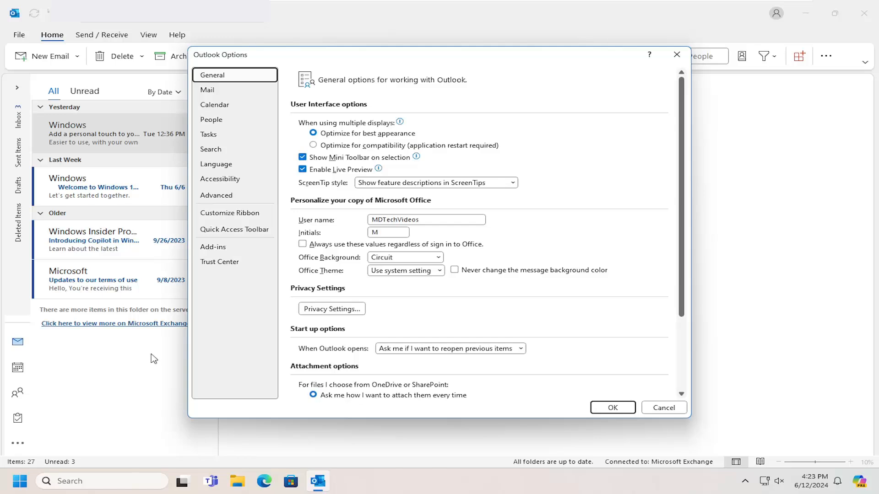
click(214, 166)
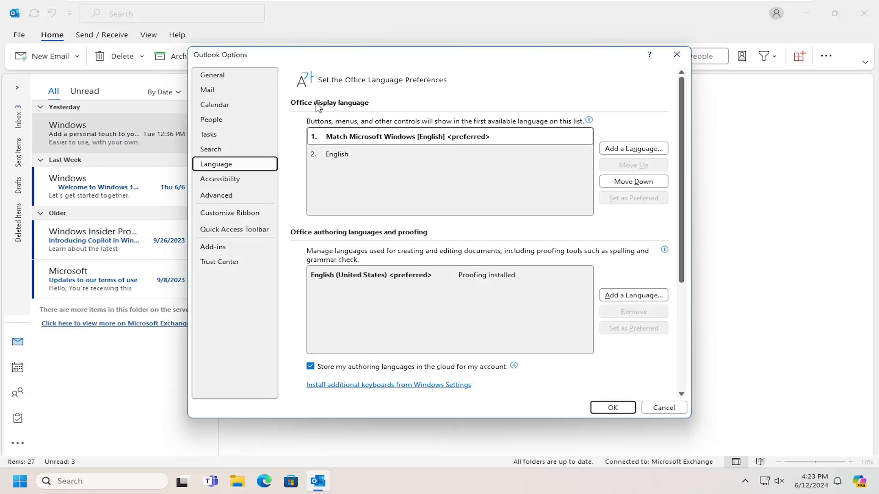
Add English (United Kingdom) as a display language and start its install.
click(631, 149)
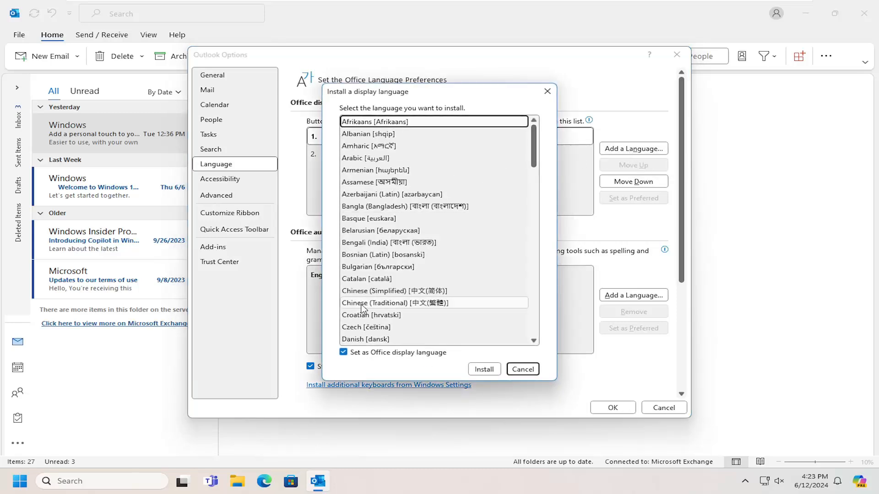
scroll(362, 308, down, 4)
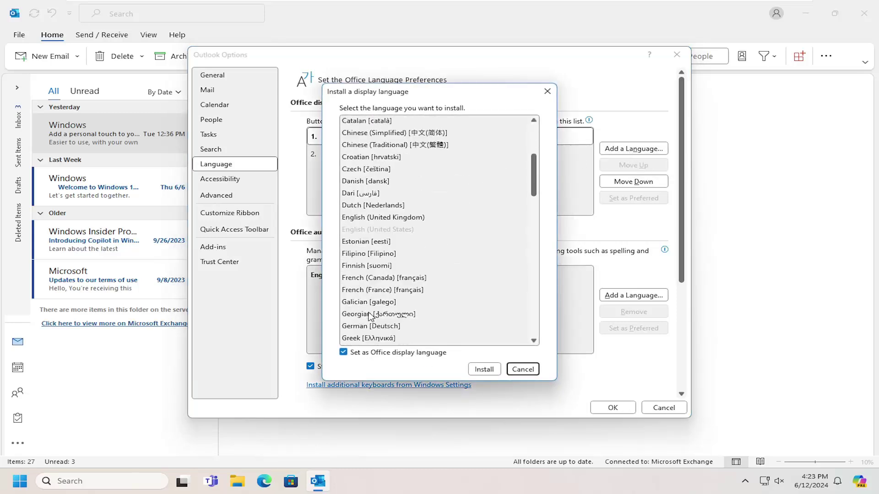
click(371, 218)
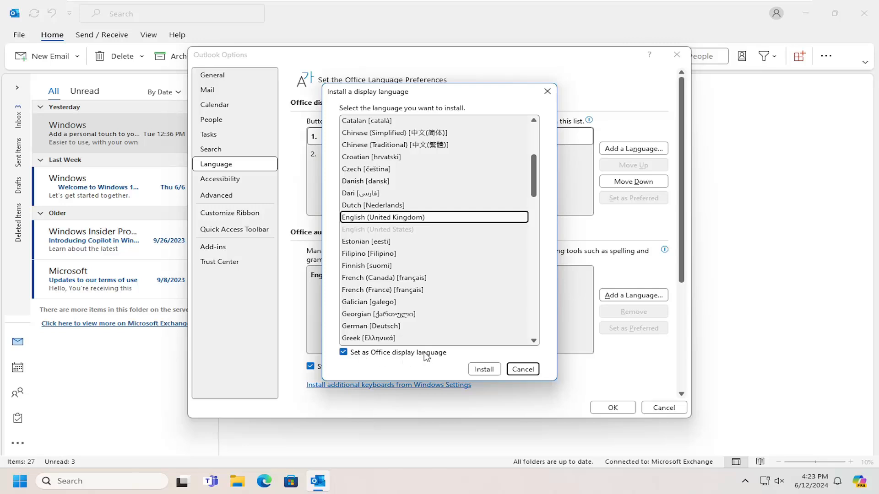
click(486, 371)
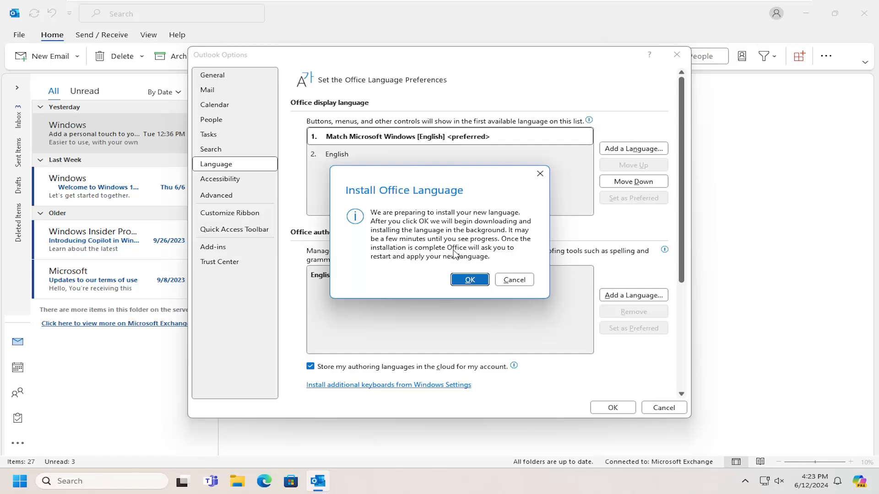
Confirm the Install Office Language notice so the download begins.
click(470, 280)
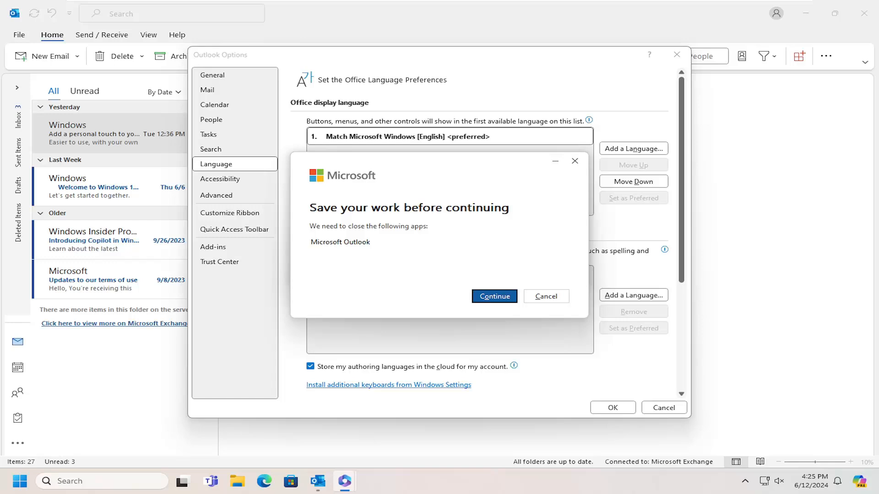
Let Outlook close so the language update is applied.
click(502, 299)
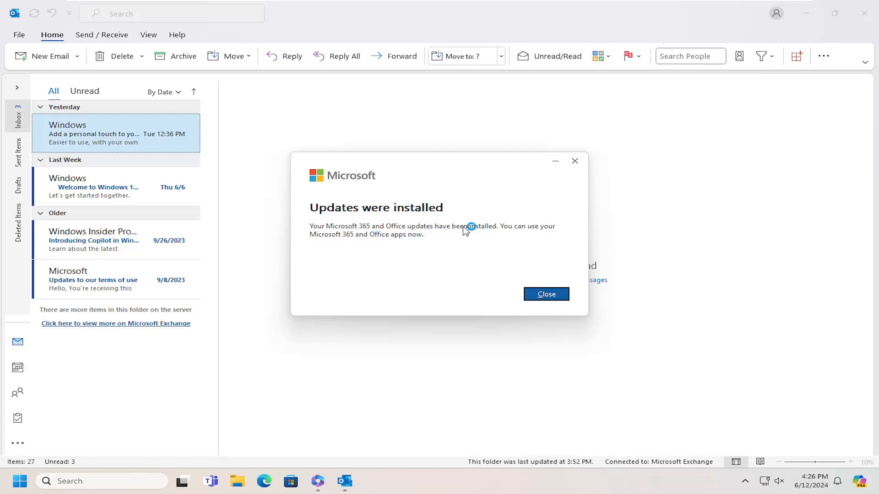
Dismiss the updates notice and return to the Language page of Outlook Options.
click(548, 298)
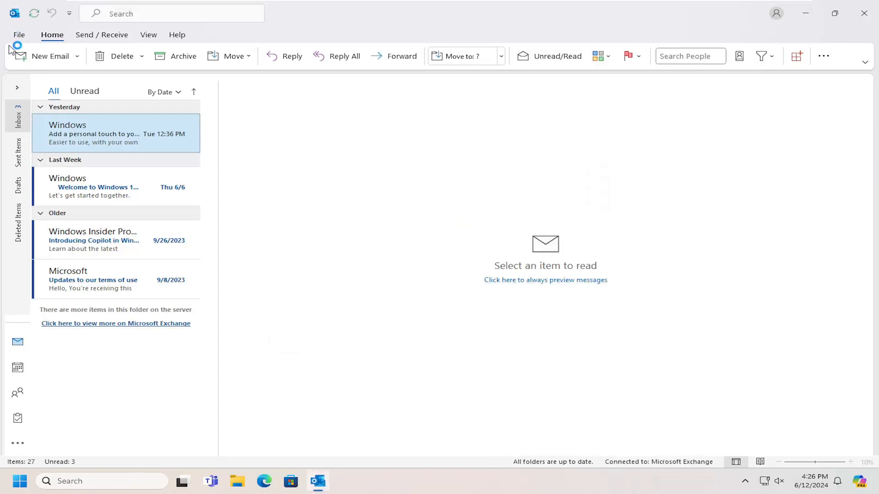
click(19, 35)
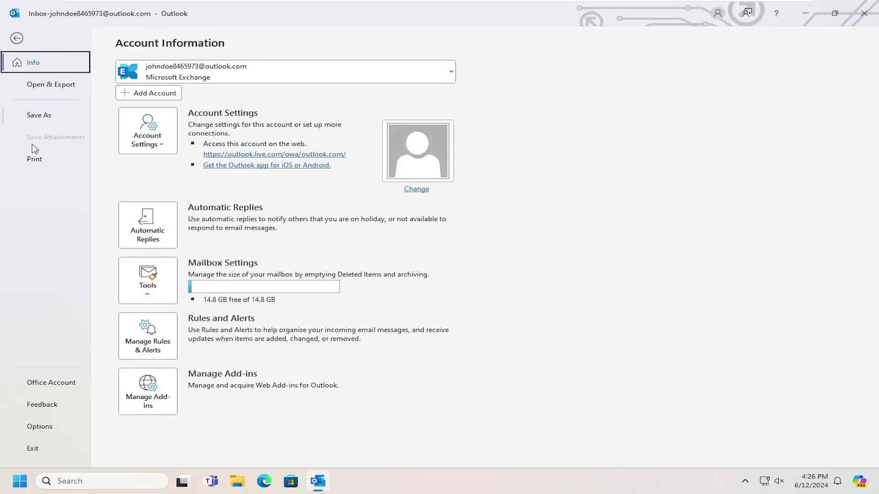
click(42, 427)
click(215, 163)
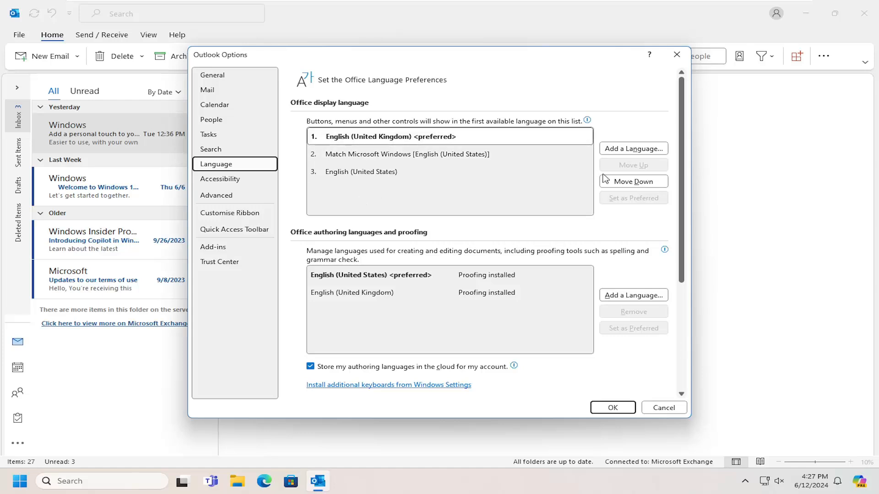
Move English (United Kingdom) to the bottom and set English (United States) as preferred display language.
click(626, 183)
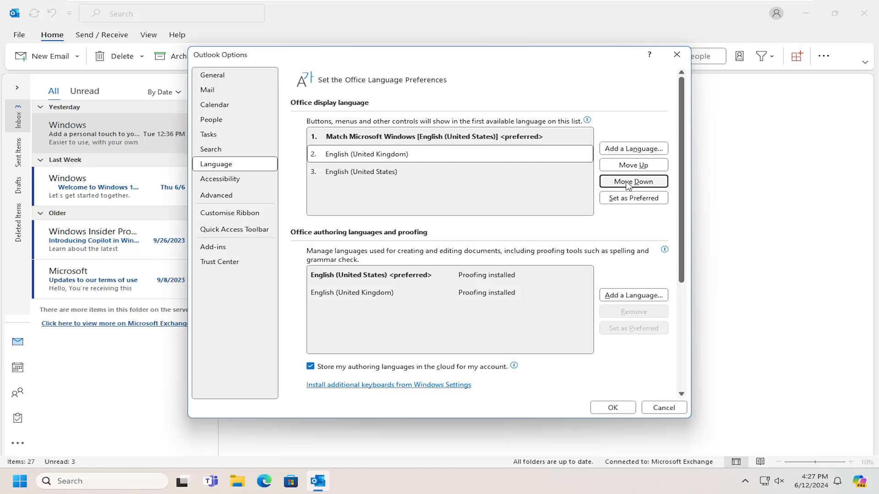
click(623, 183)
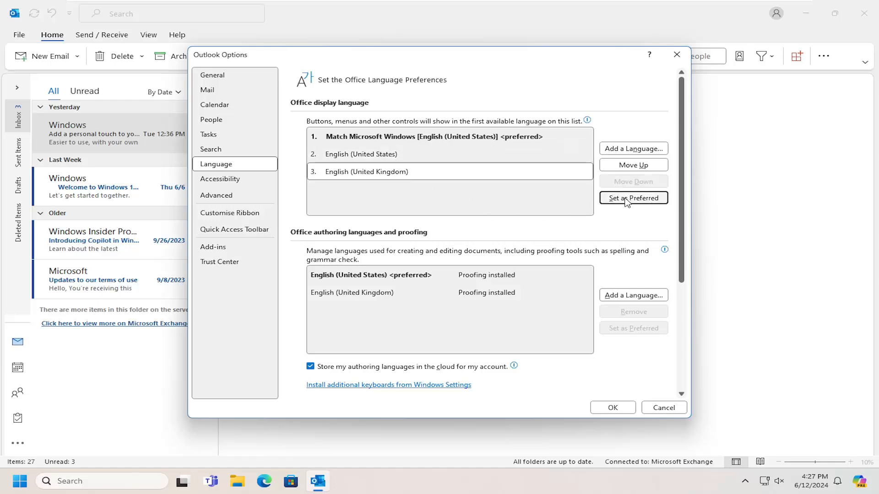
click(360, 154)
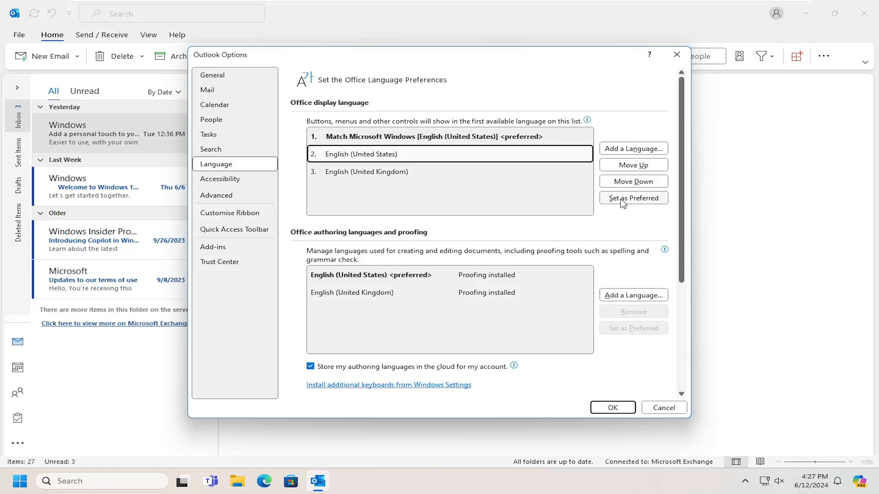
click(621, 201)
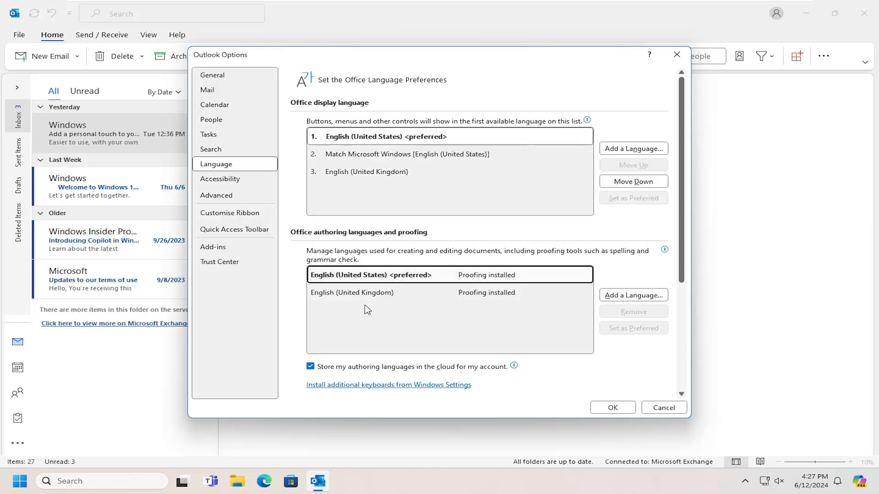